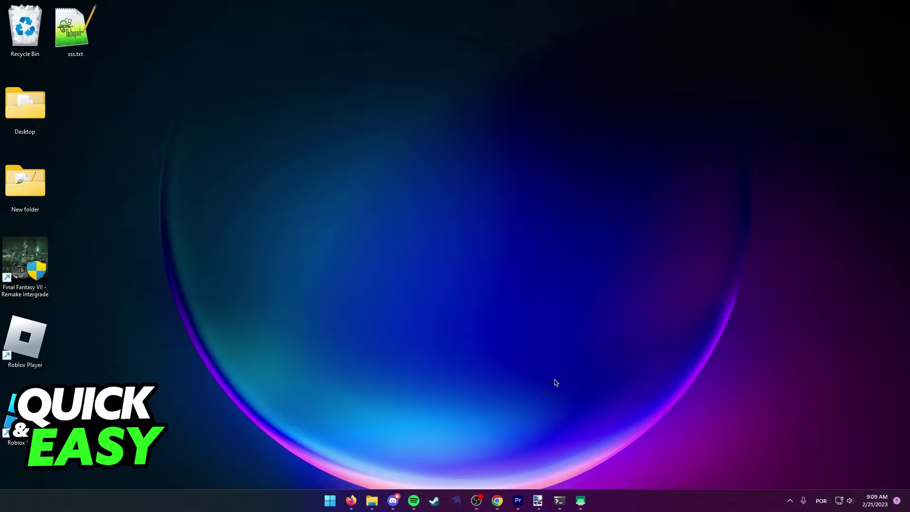
Step: Launch AMD Software: Adrenalin Edition from the desktop's extended right-click menu and open its search box
left_click_drag(369, 65, 488, 165)
right_click(361, 142)
left_click(406, 324)
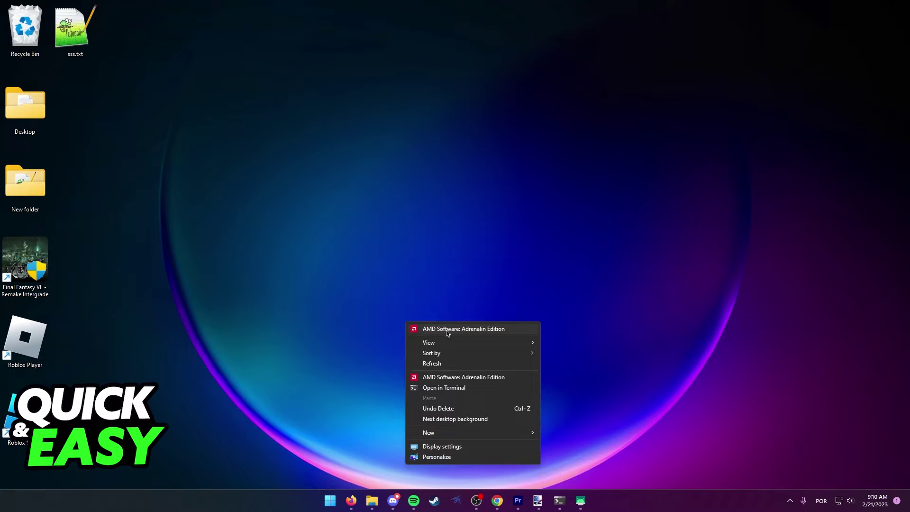
left_click(475, 330)
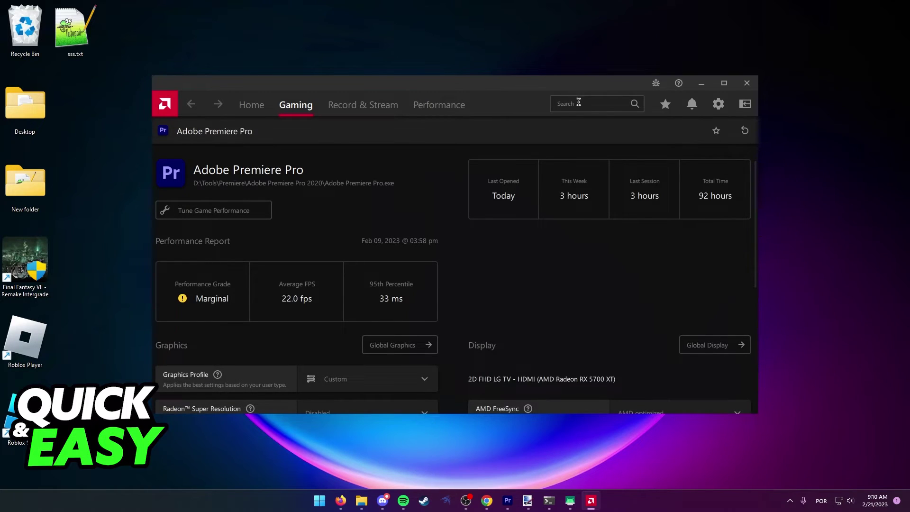
left_click(580, 103)
type("display")
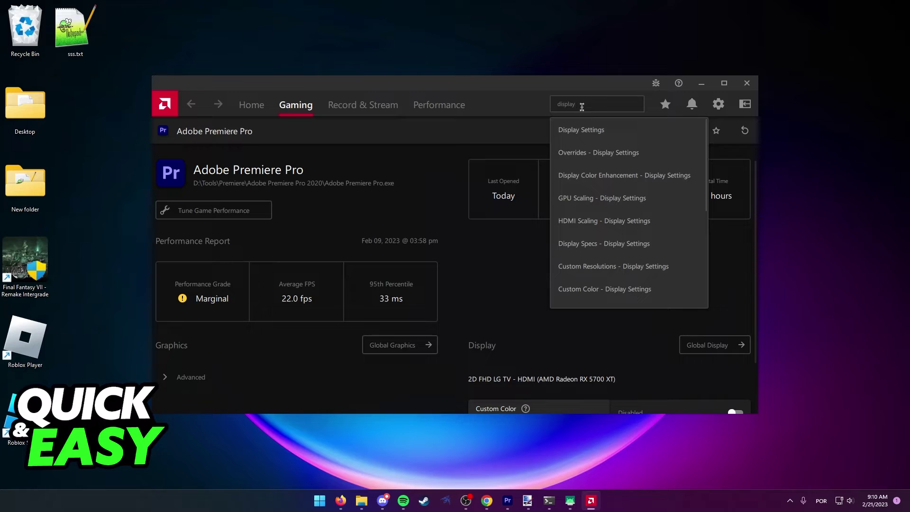
Step: Open the Display Settings search result to show Custom Color with saturation at 120
left_click(591, 130)
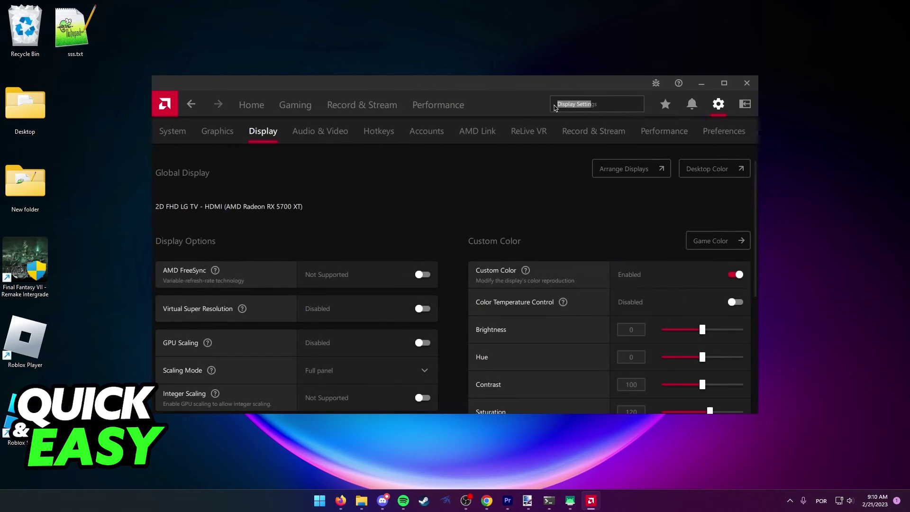
scroll(532, 213, "down", 3)
scroll(524, 240, "up", 3)
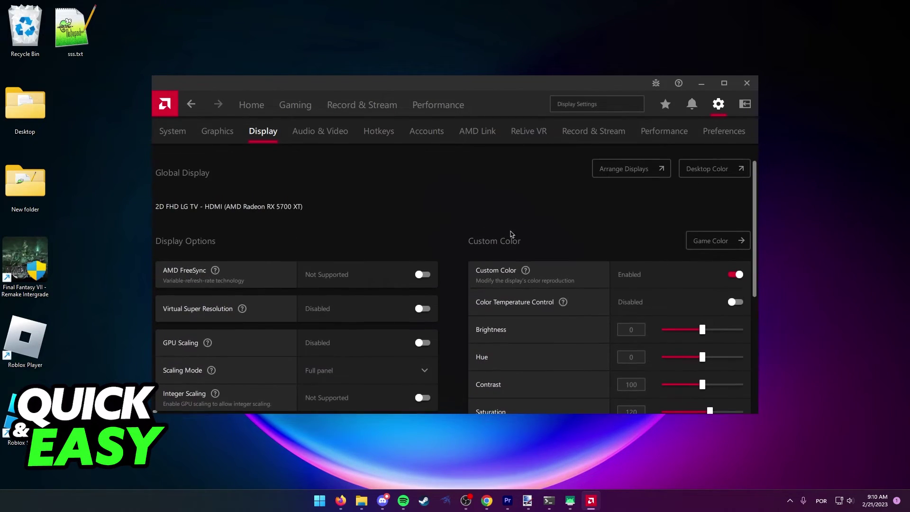
left_click_drag(758, 234, 758, 253)
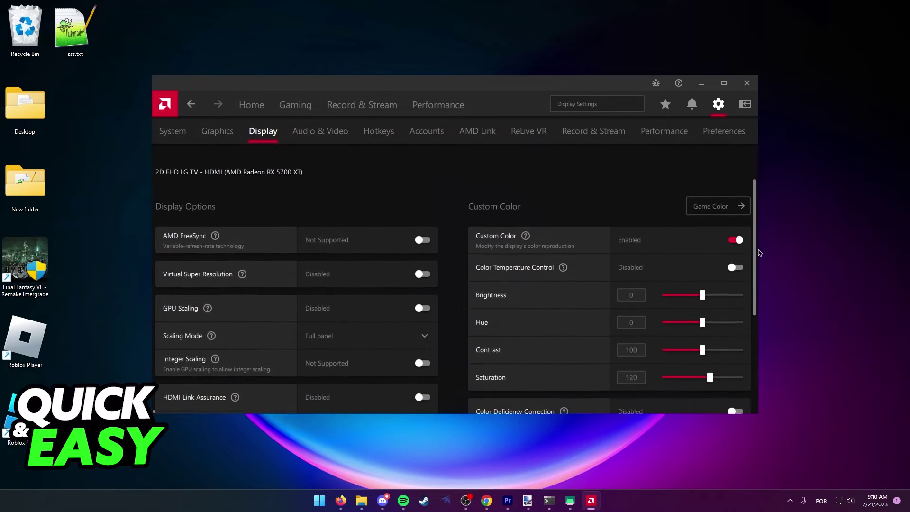